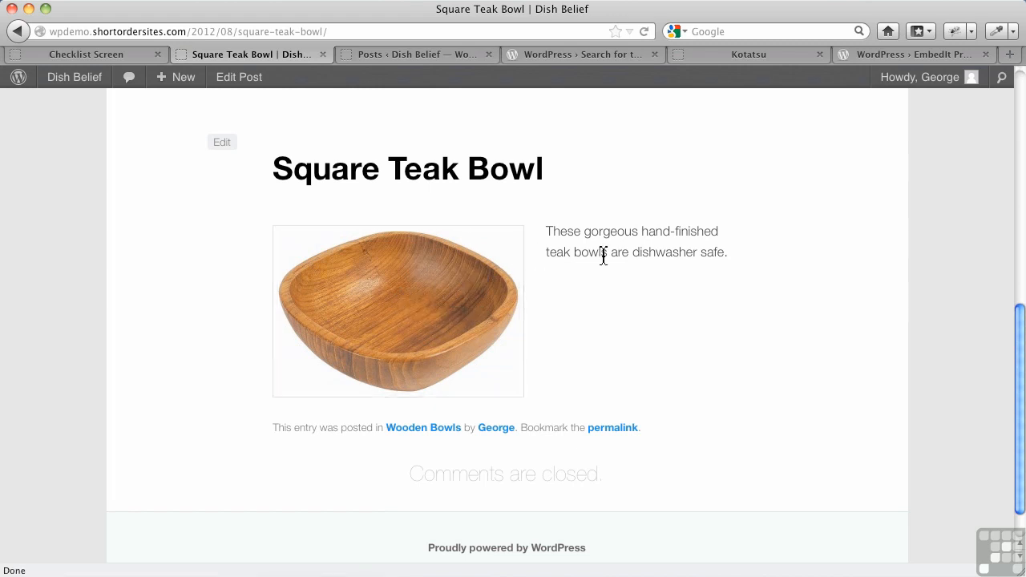
- Create a new post titled "Special Summer Plate" with the body text "This plate looks great on any summer setting."
{"action": "left_click", "coordinate": [383, 56]}
{"action": "left_click", "coordinate": [254, 118]}
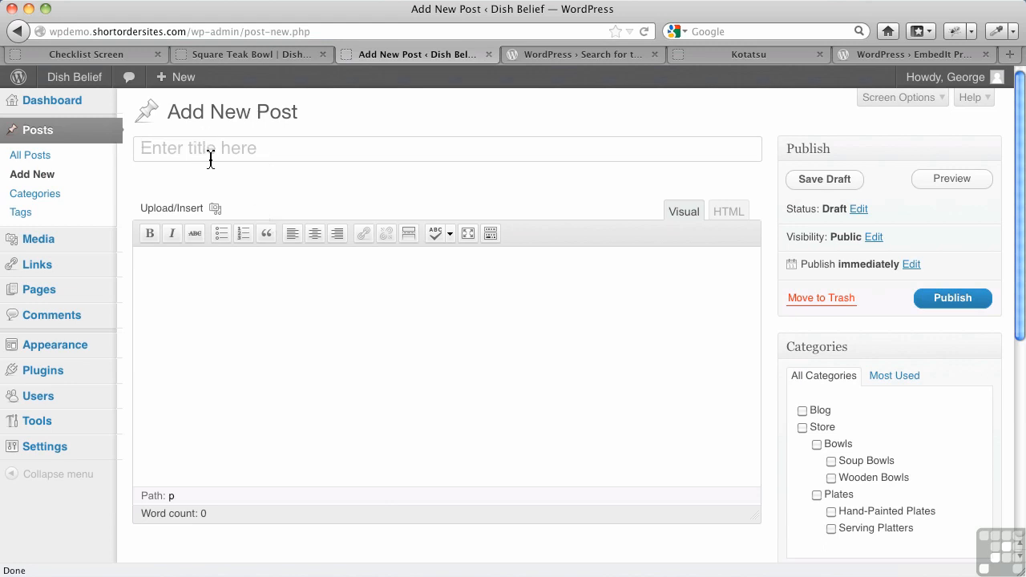
{"action": "type", "text": "Special Summer Plate"}
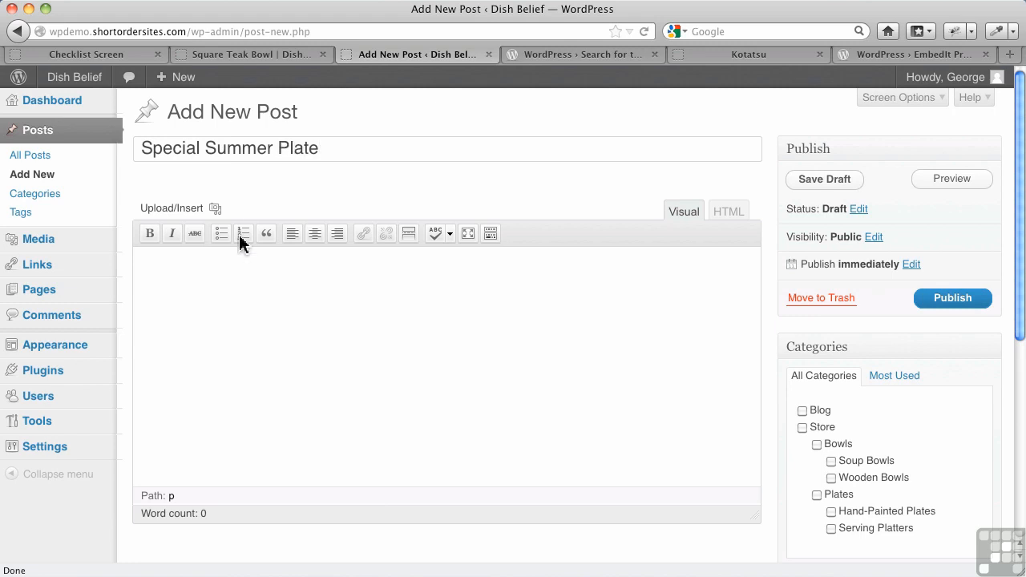
{"action": "left_click", "coordinate": [247, 297]}
{"action": "type", "text": "Thi"}
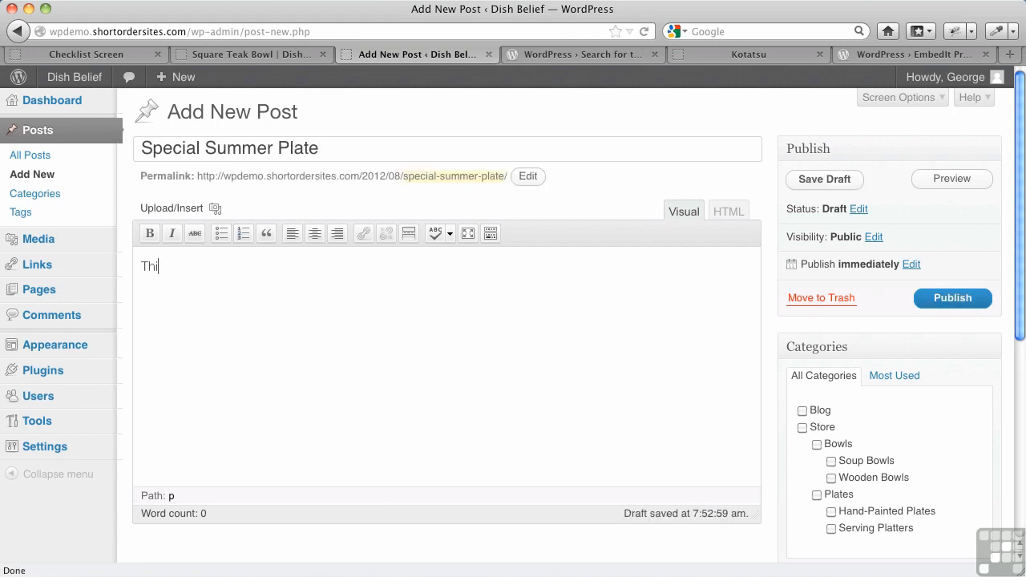
{"action": "type", "text": "s plate looks great on an"}
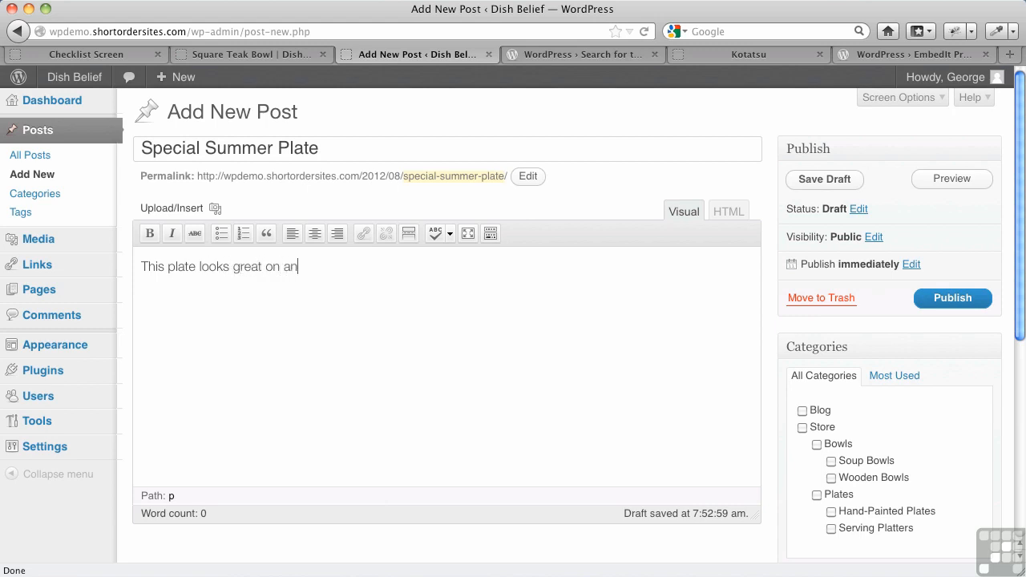
{"action": "type", "text": "y summer setting."}
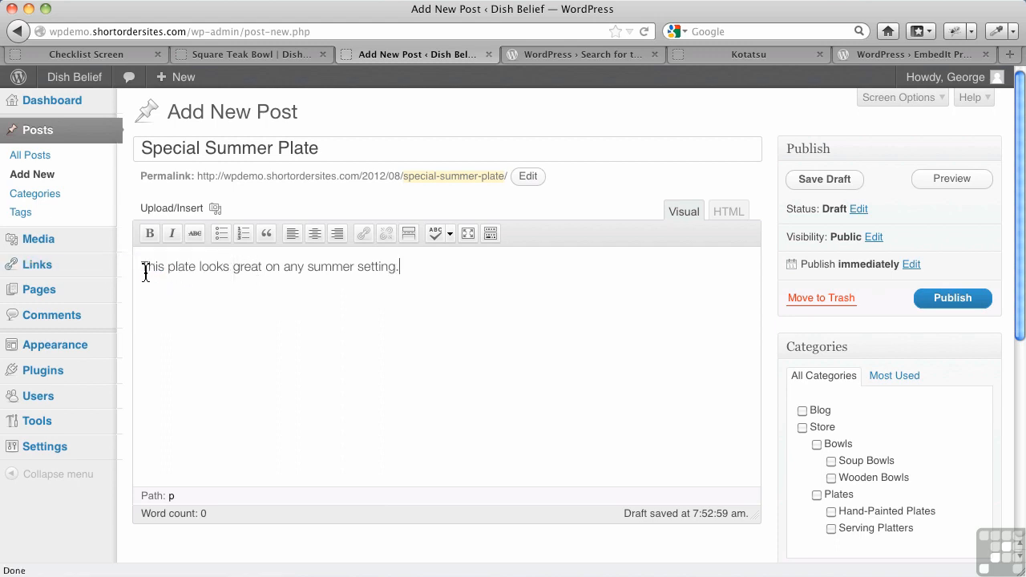
- Upload the image blue-stars-on-green-edge-plate.jpg from the Dish Belief Images folder on the computer to the post's media
{"action": "left_click", "coordinate": [215, 209]}
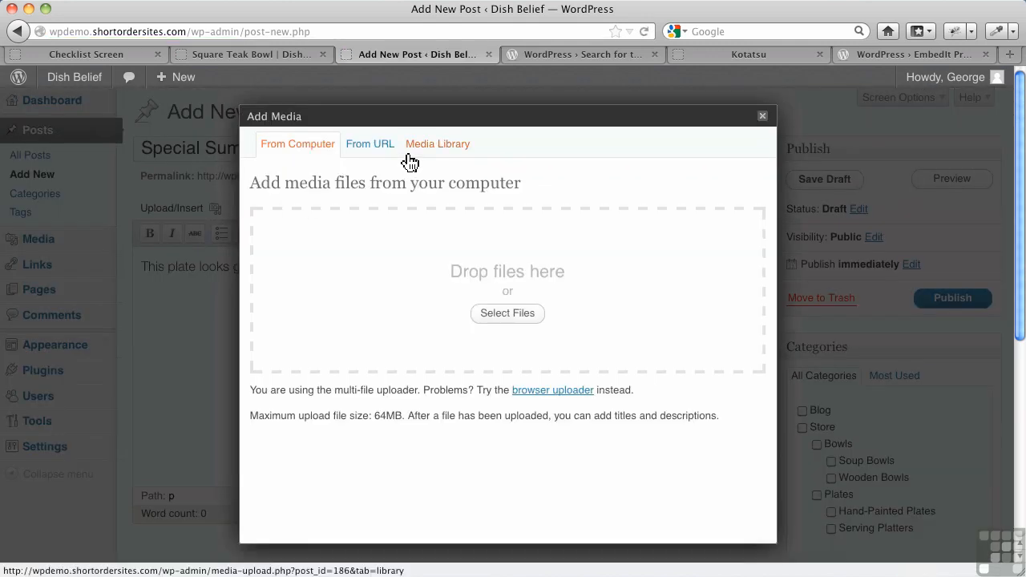
{"action": "left_click", "coordinate": [503, 312]}
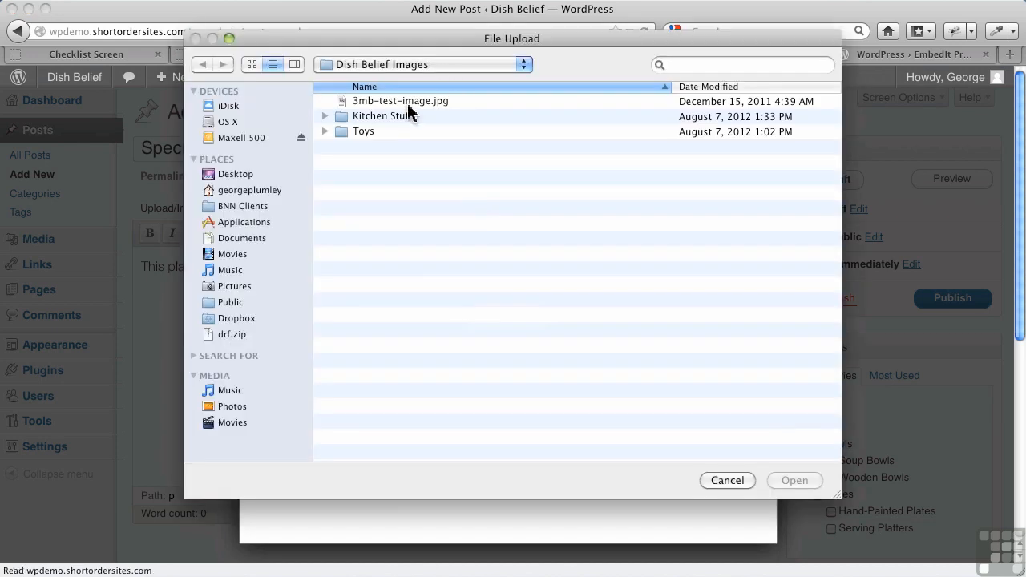
{"action": "double_click", "coordinate": [381, 117]}
{"action": "left_click", "coordinate": [366, 117]}
{"action": "double_click", "coordinate": [366, 117]}
{"action": "double_click", "coordinate": [374, 132]}
{"action": "double_click", "coordinate": [393, 102]}
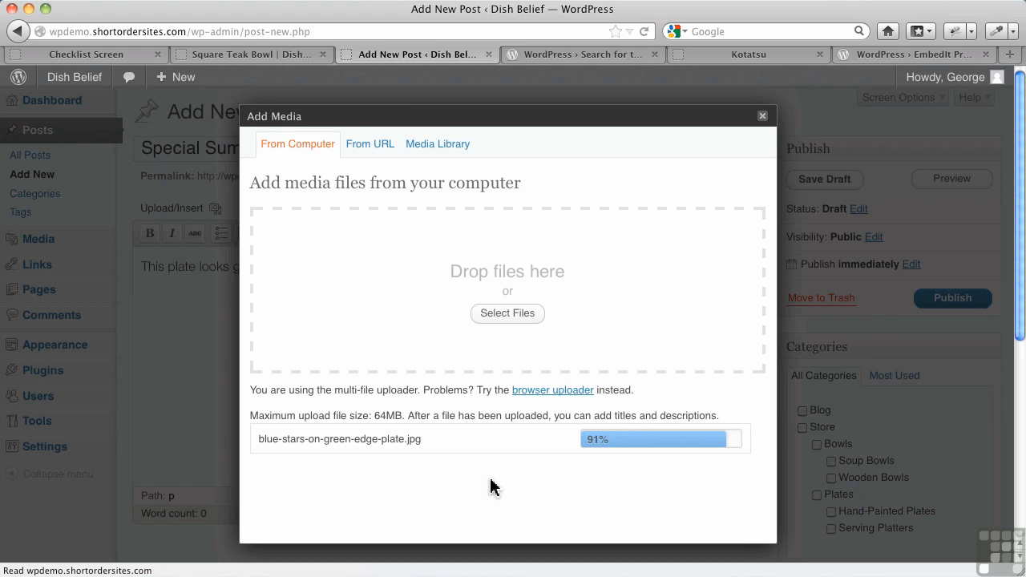
- Set the uploaded plate image's link URL to none and insert the image into the post
{"action": "scroll", "coordinate": [491, 473], "scroll_direction": "down", "scroll_amount": 5}
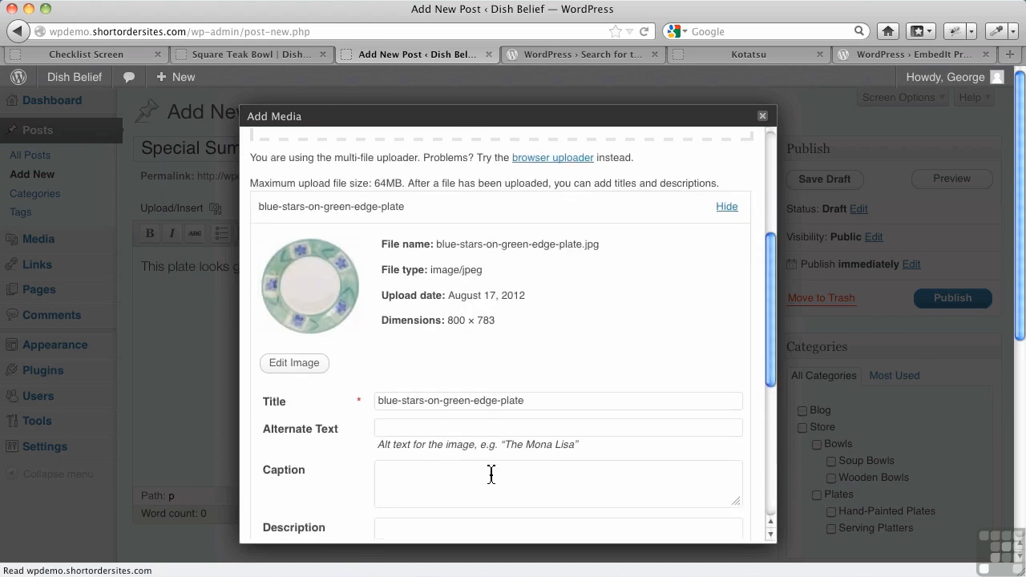
{"action": "scroll", "coordinate": [491, 474], "scroll_direction": "down", "scroll_amount": 6}
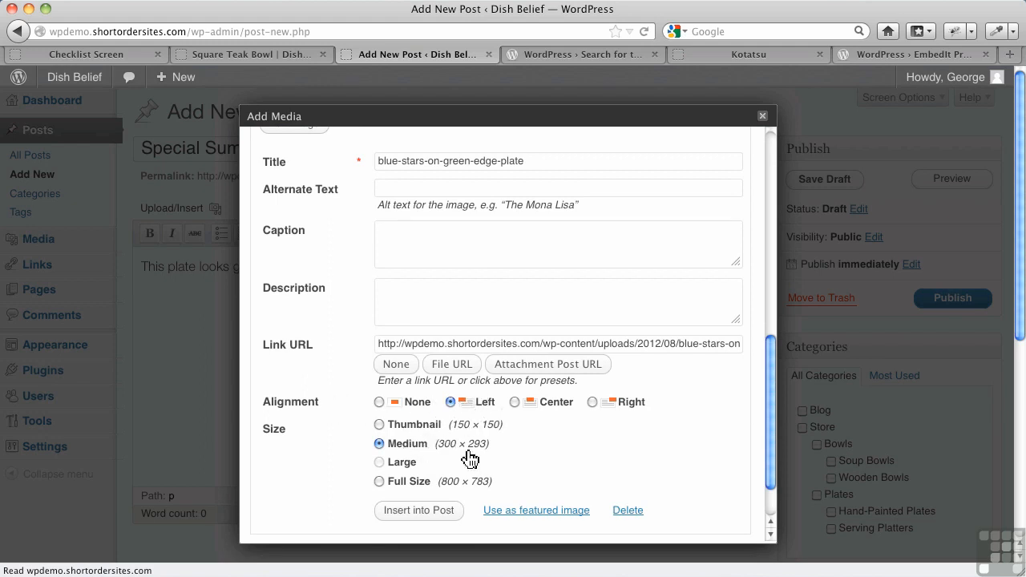
{"action": "left_click", "coordinate": [397, 366]}
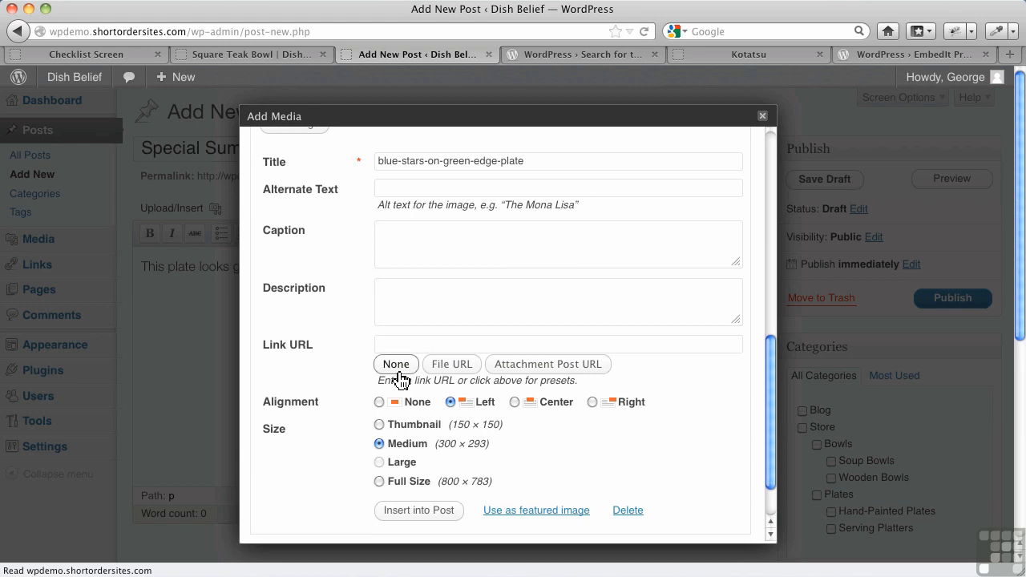
{"action": "left_click", "coordinate": [401, 511]}
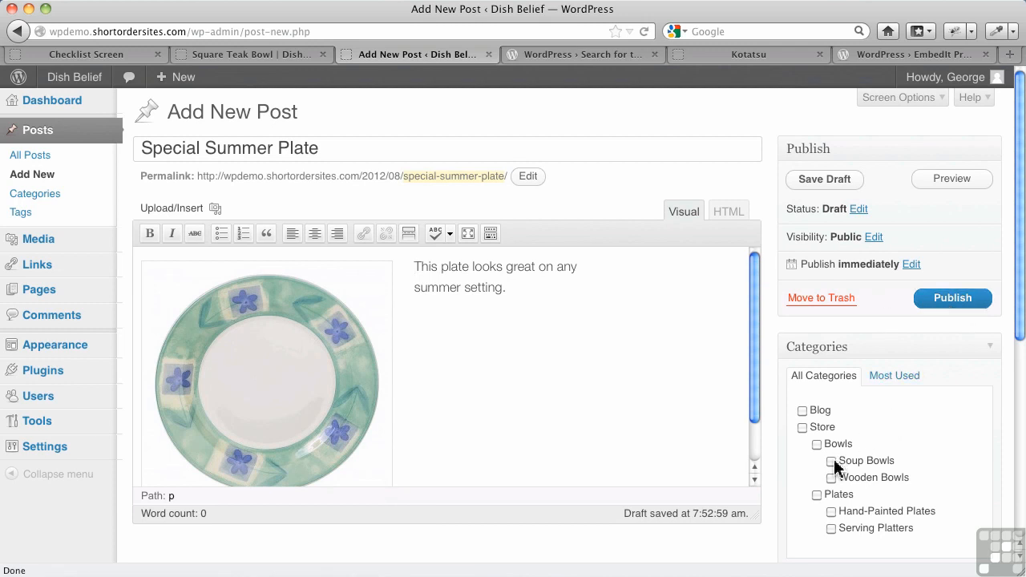
- Assign the post to the Hand-Painted Plates category and publish it
{"action": "left_click", "coordinate": [831, 512]}
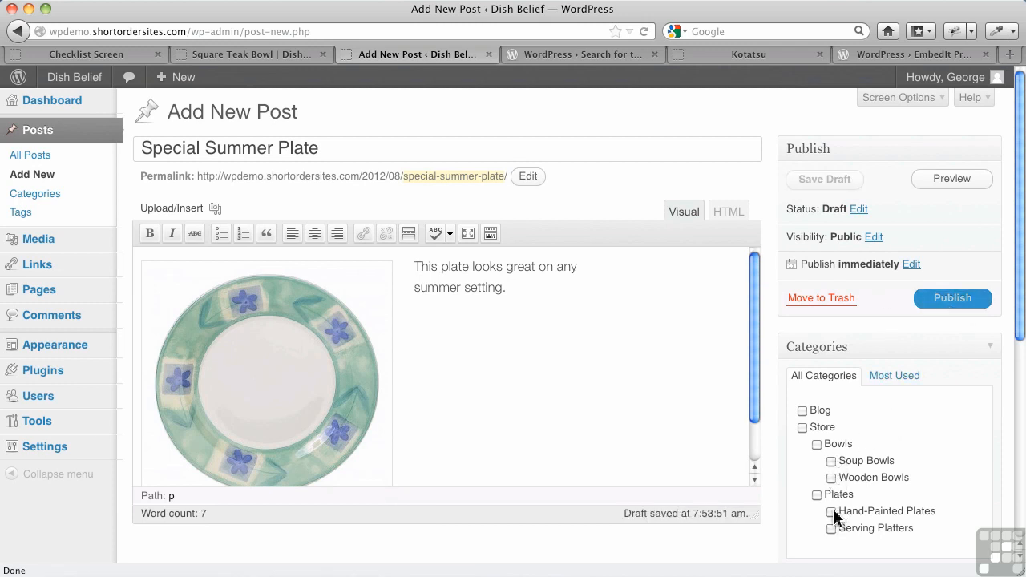
{"action": "left_click", "coordinate": [922, 299]}
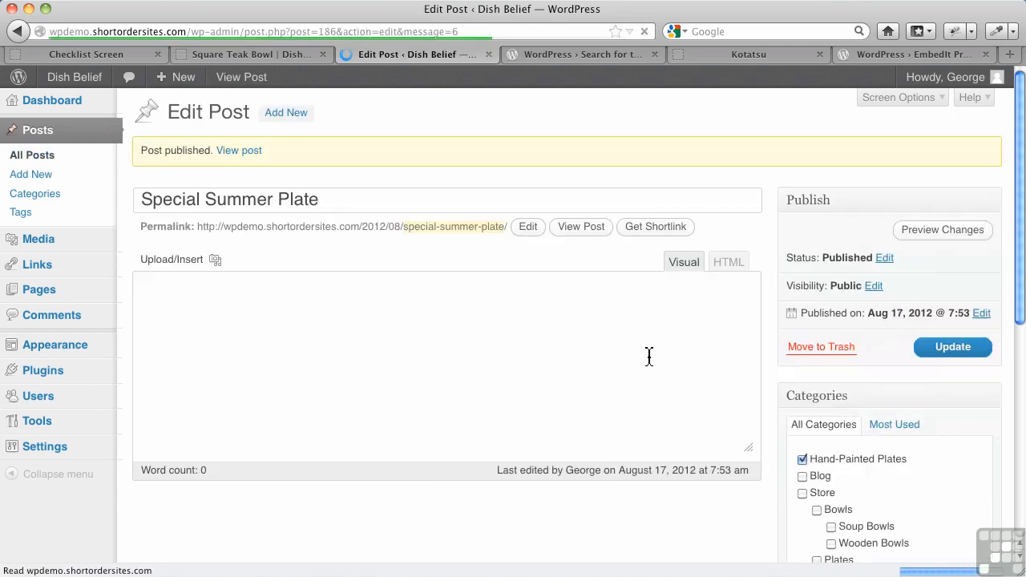
- Examine the layout and description text of the Special Summer Plate post on the site's home page
{"action": "left_click", "coordinate": [280, 58]}
{"action": "scroll", "coordinate": [307, 153], "scroll_direction": "up", "scroll_amount": 5}
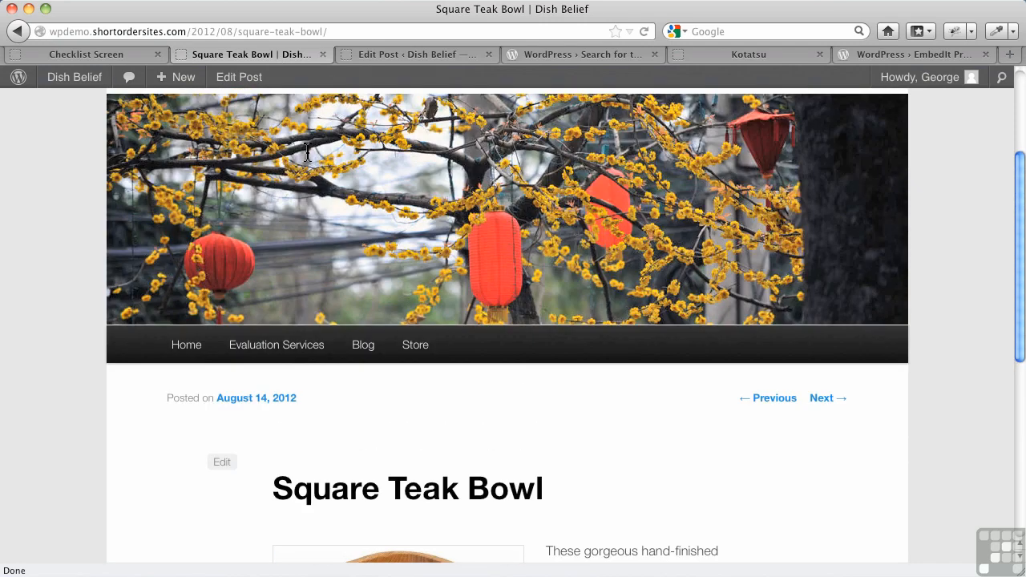
{"action": "left_click", "coordinate": [190, 356]}
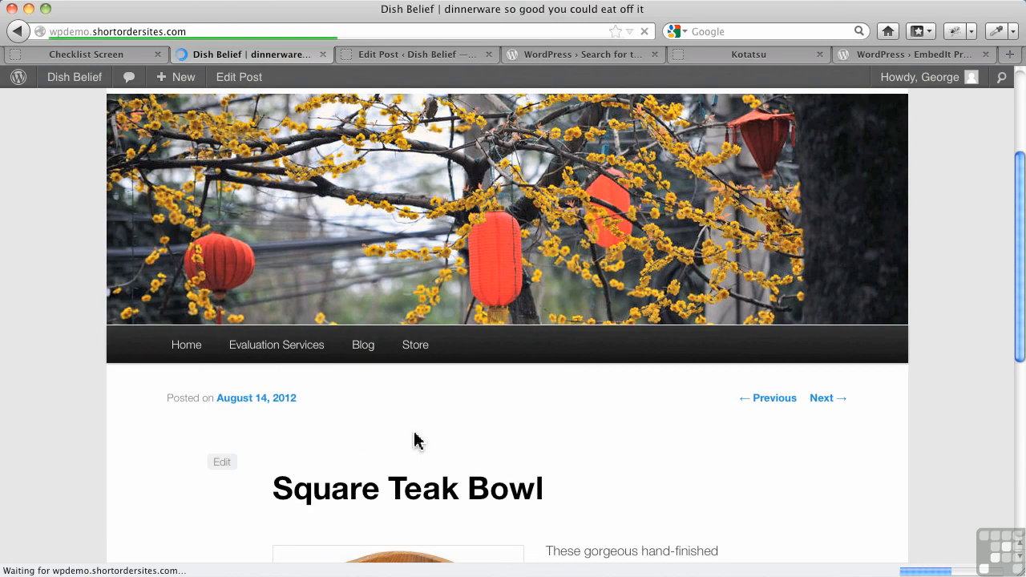
{"action": "scroll", "coordinate": [425, 433], "scroll_direction": "down", "scroll_amount": 4}
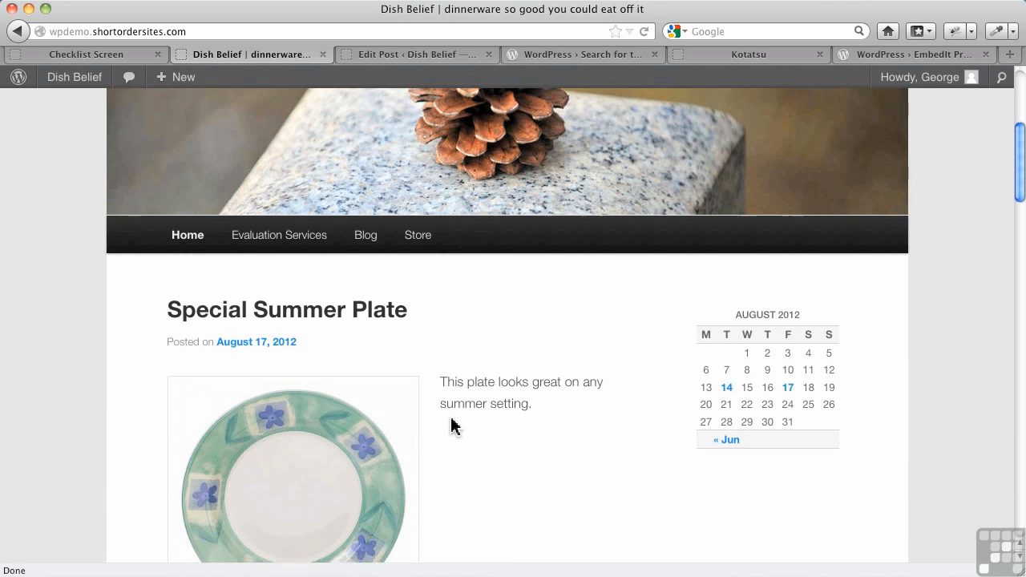
{"action": "scroll", "coordinate": [457, 417], "scroll_direction": "down", "scroll_amount": 3}
{"action": "scroll", "coordinate": [463, 415], "scroll_direction": "down", "scroll_amount": 1}
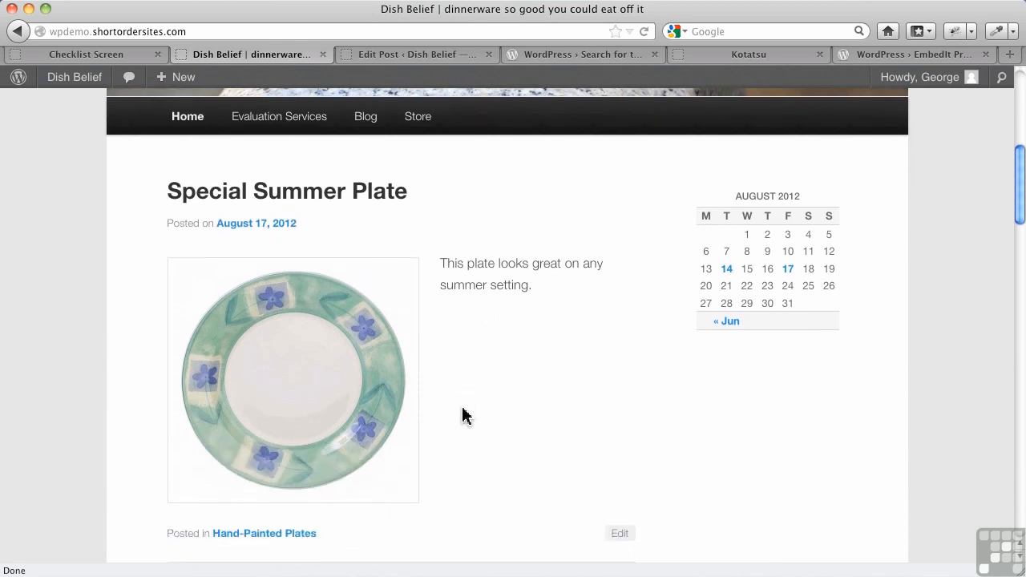
{"action": "left_click_drag", "start_coordinate": [533, 287], "coordinate": [441, 273]}
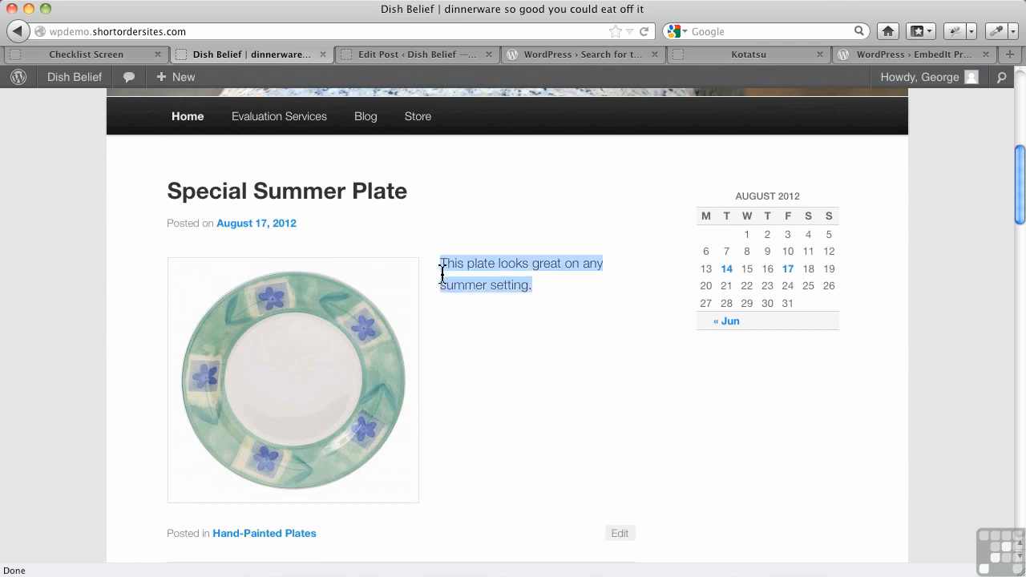
{"action": "left_click", "coordinate": [483, 332]}
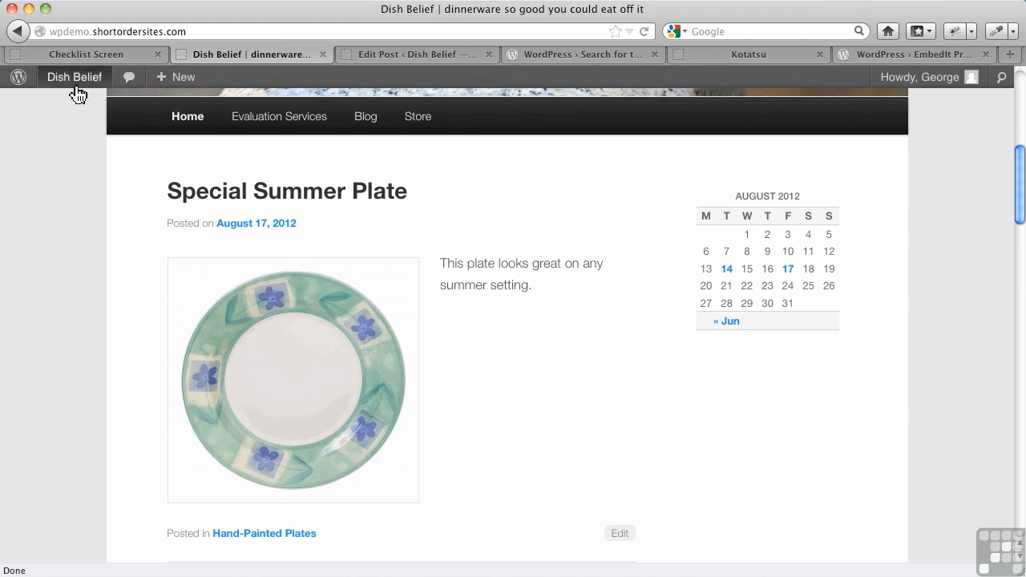
- Check off "Controlling the layout with HTML" and "Controlling the input of data" on the checklist page
{"action": "left_click", "coordinate": [86, 55]}
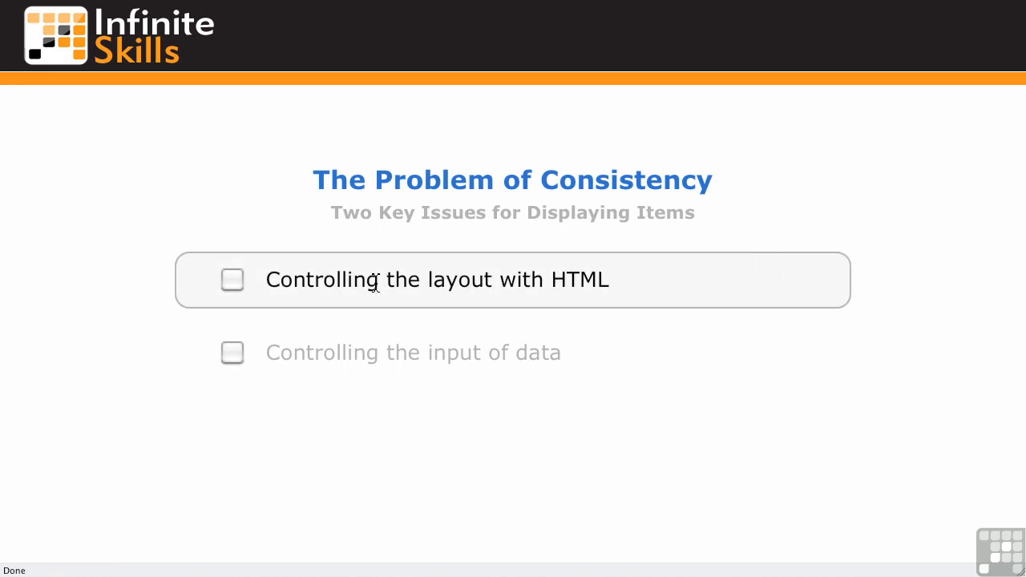
{"action": "left_click", "coordinate": [233, 282]}
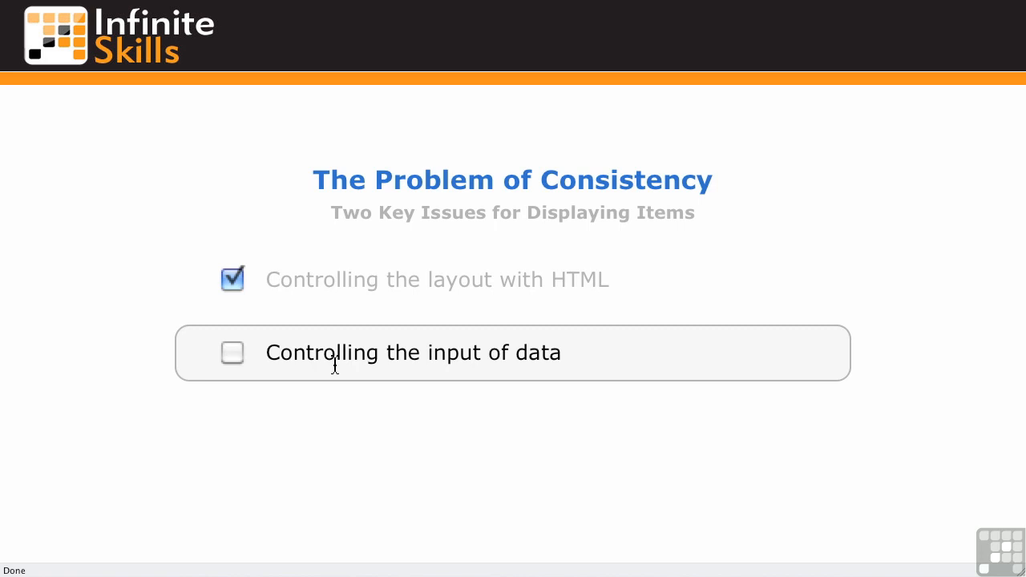
{"action": "left_click", "coordinate": [234, 354]}
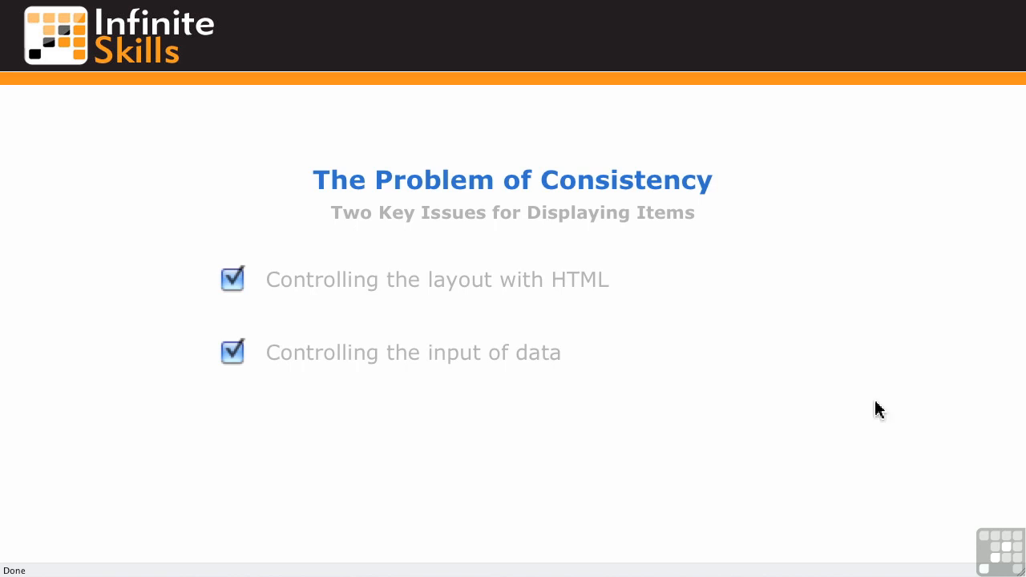
- Review the Special Summer Plate post's title and body text in the editor and return to the checklist
{"action": "left_click", "coordinate": [355, 55]}
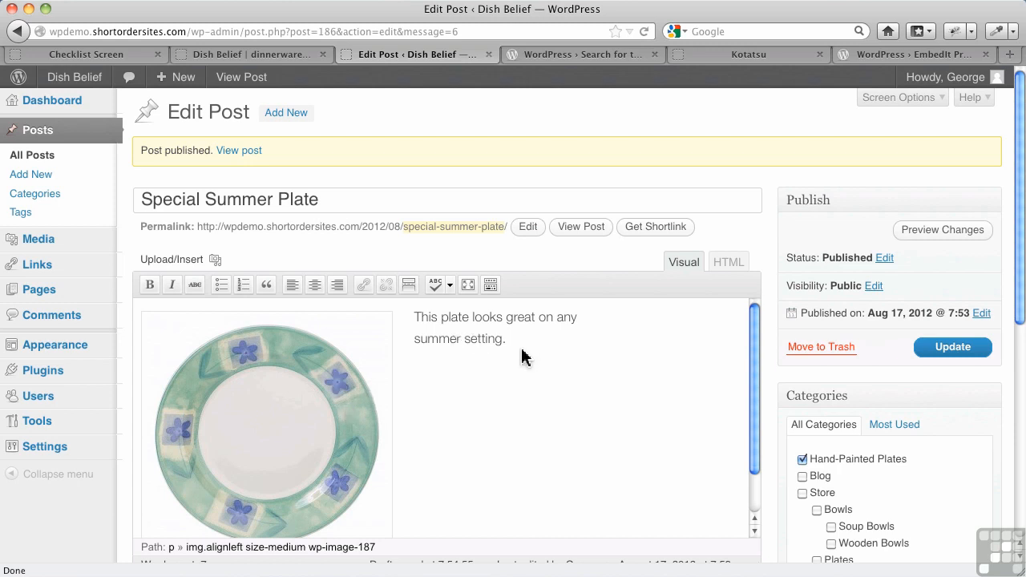
{"action": "left_click", "coordinate": [415, 318]}
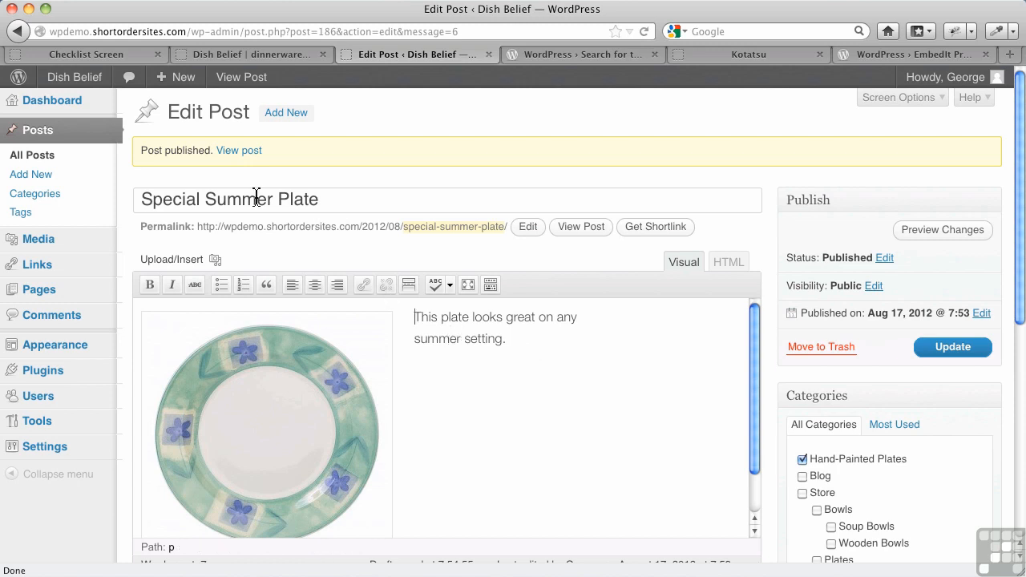
{"action": "left_click", "coordinate": [102, 57]}
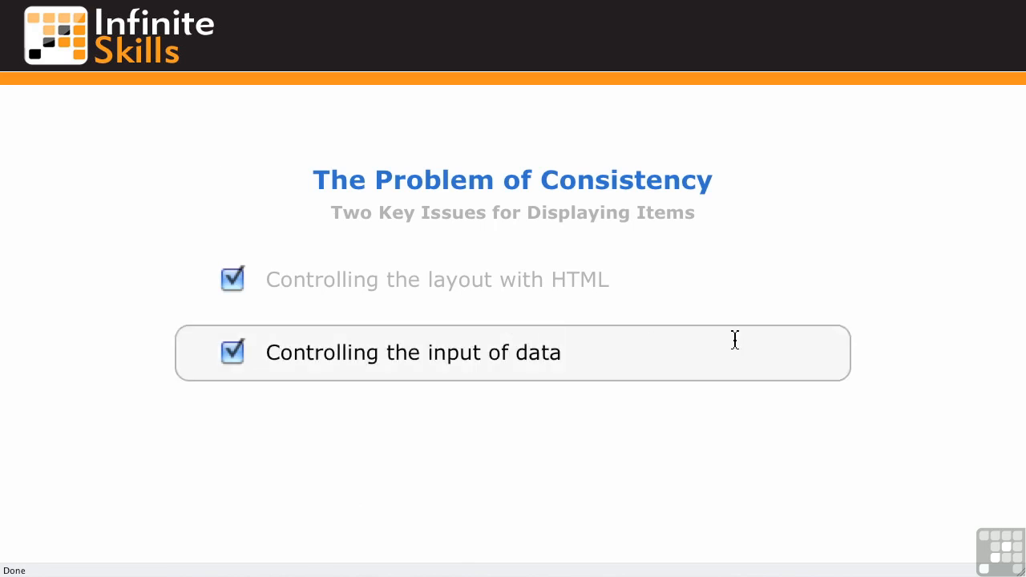